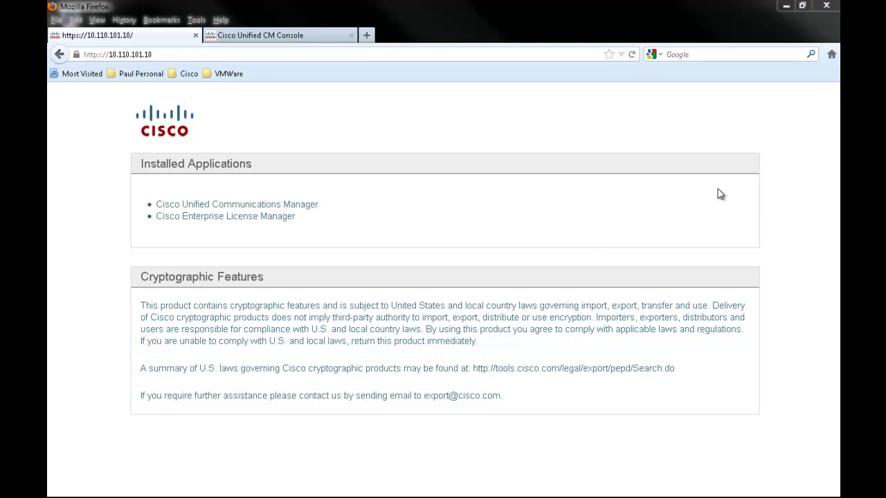
click(283, 208)
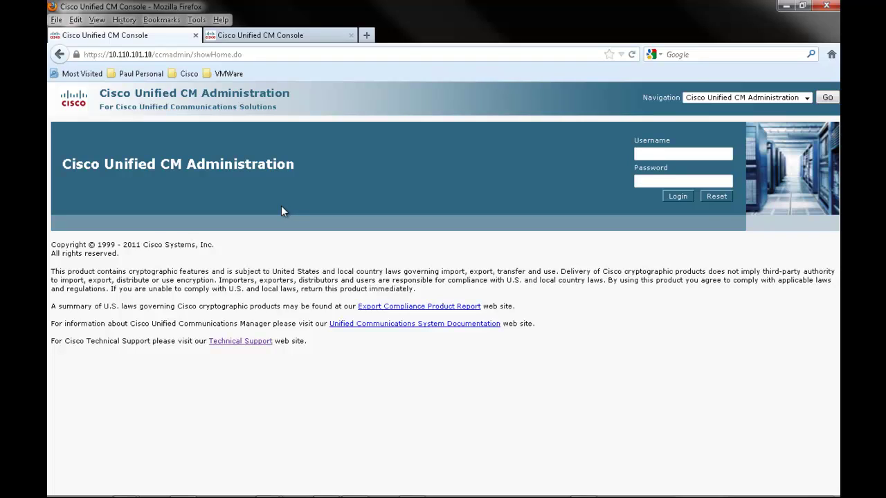
text(Administra)
text(tor)
key(Tab)
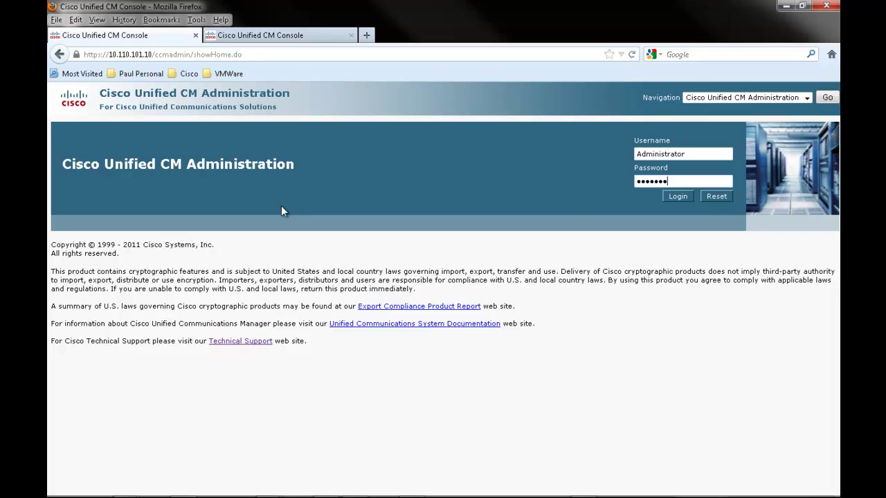
key(Return)
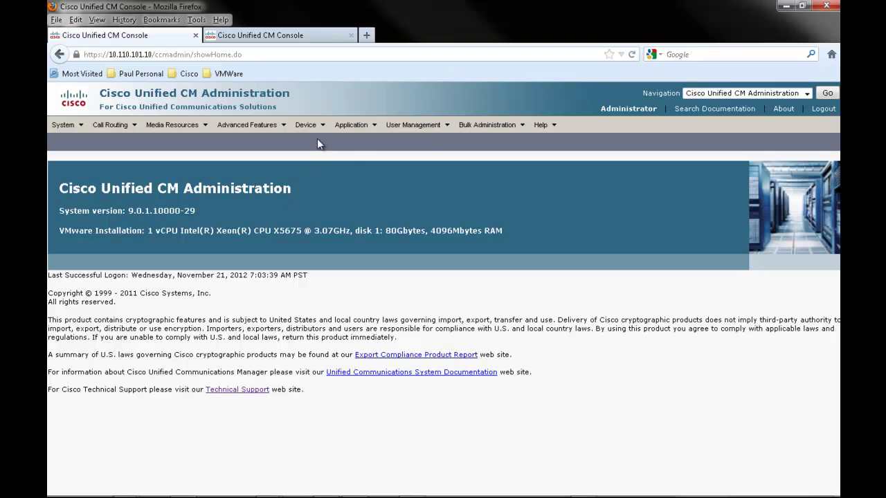
- Find phone P01-WS02 and open its Add/Update Speed Dials page
click(317, 194)
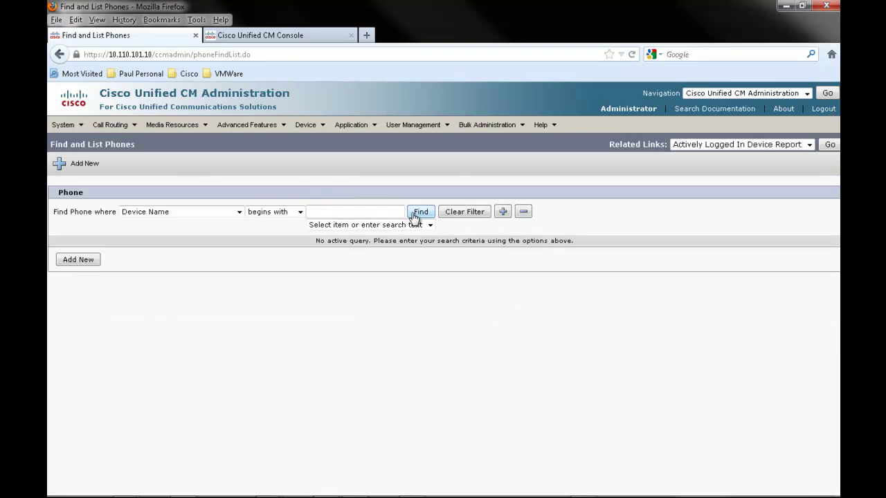
click(415, 215)
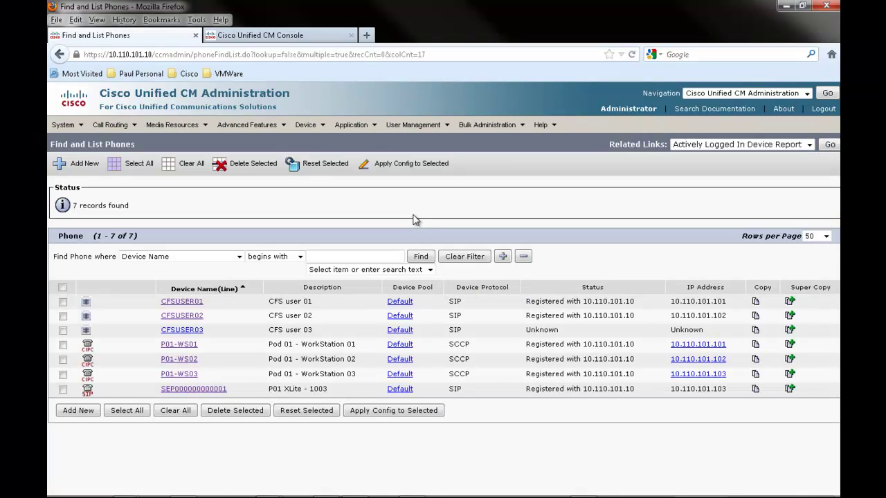
click(180, 359)
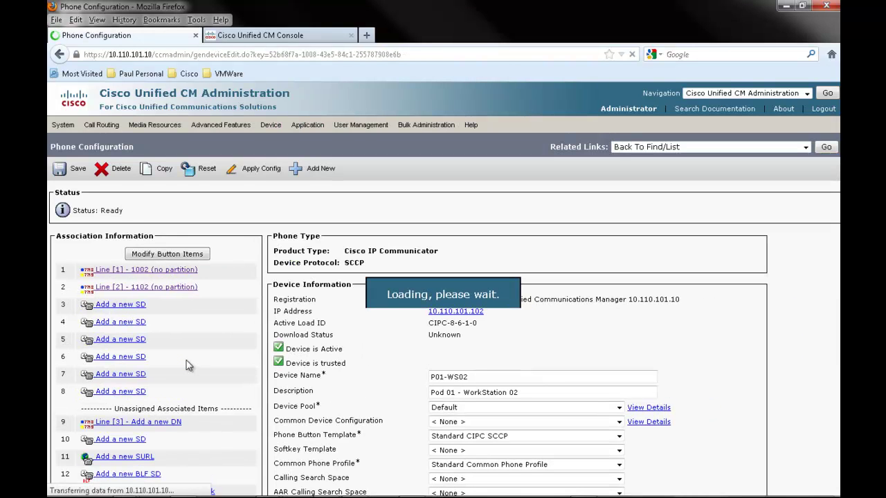
click(805, 148)
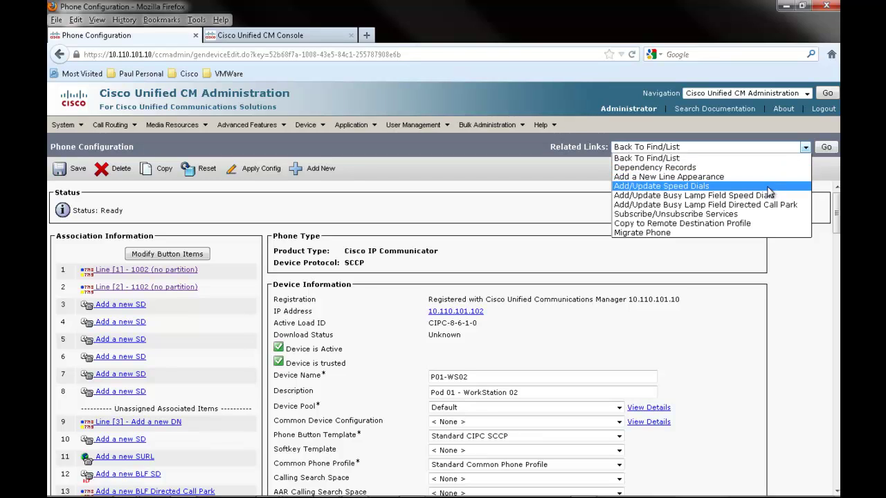
click(769, 187)
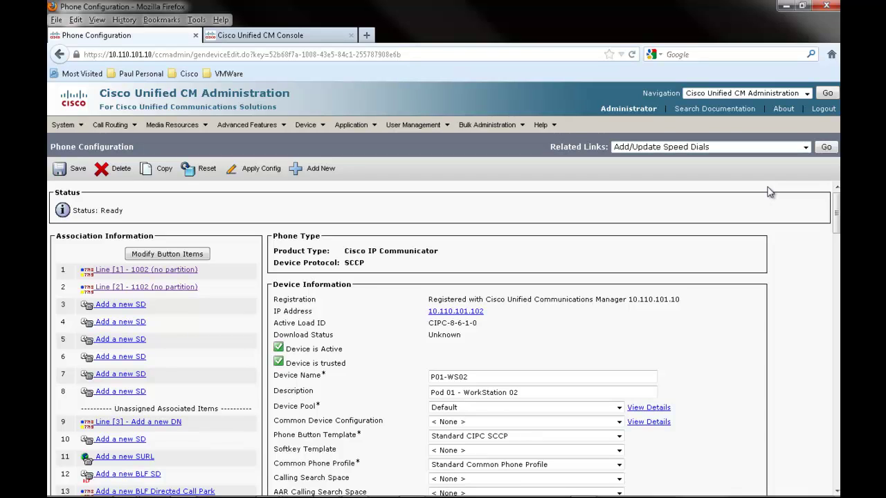
click(826, 147)
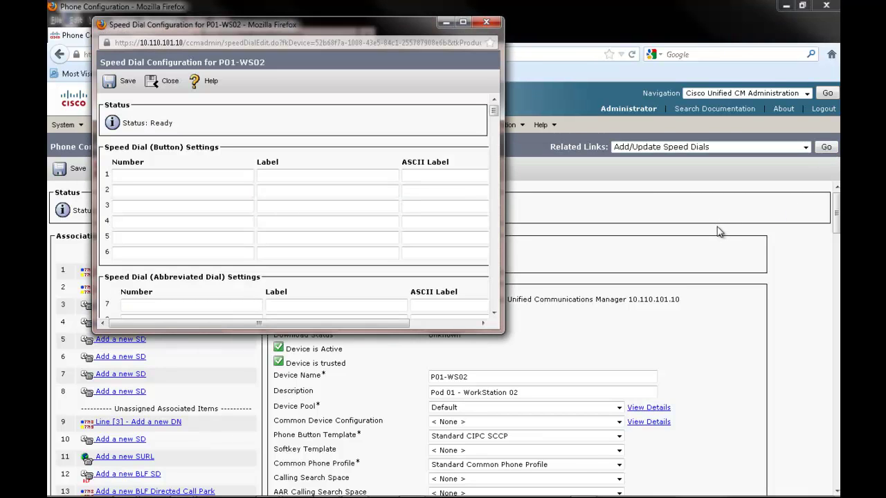
- Enter speed dial 1 as number 5500 labelled 'VM No Pause'
click(181, 179)
text(5500)
key(Tab)
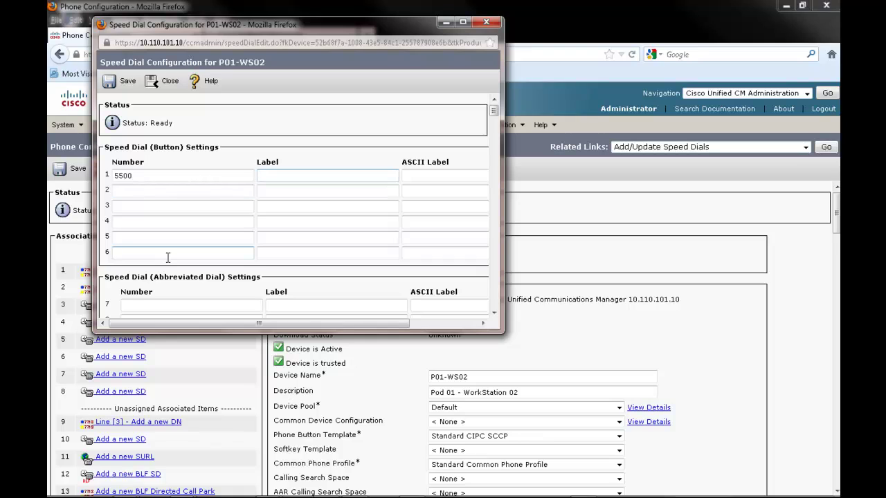
text(VM )
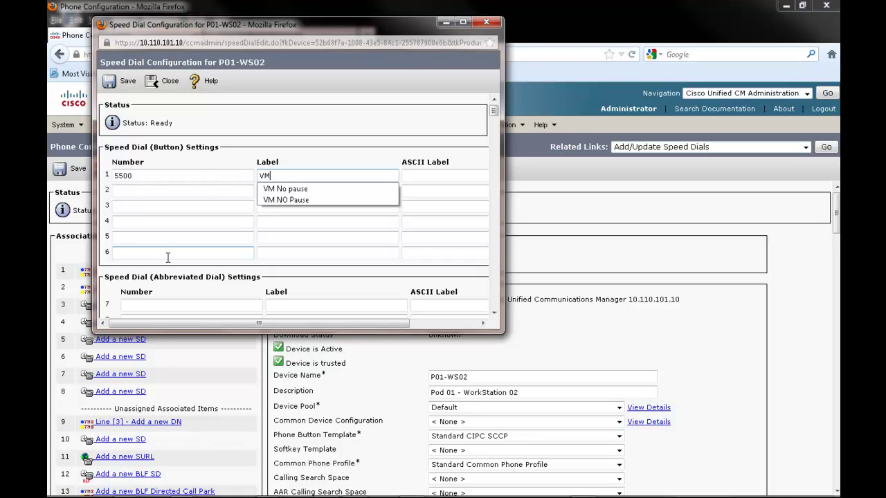
text(No Paus)
text(e)
key(Tab)
key(Tab)
text(5)
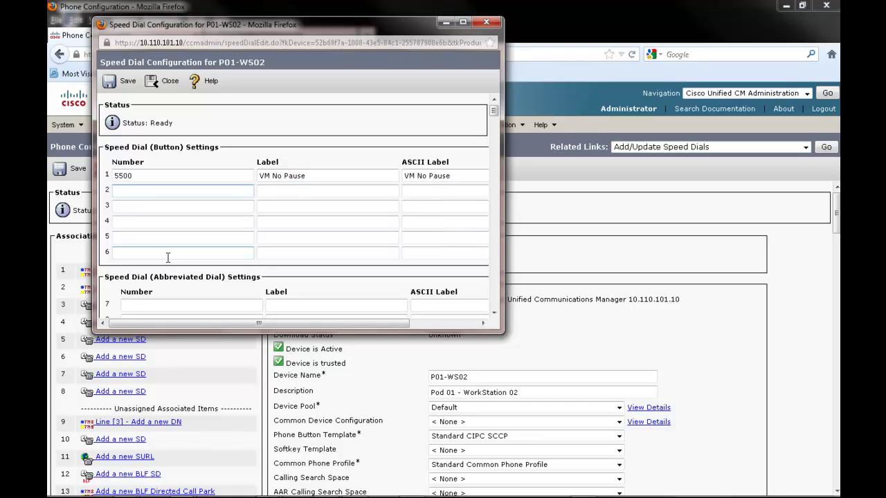
text(500)
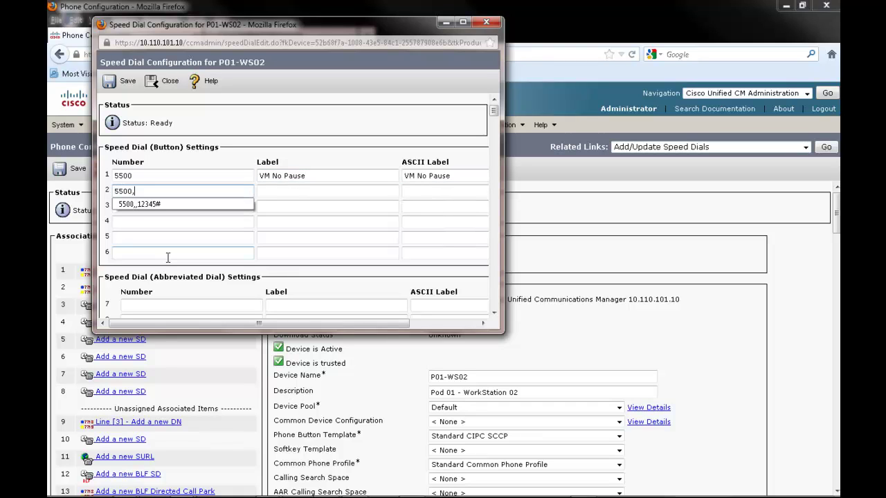
text(#)
key(Tab)
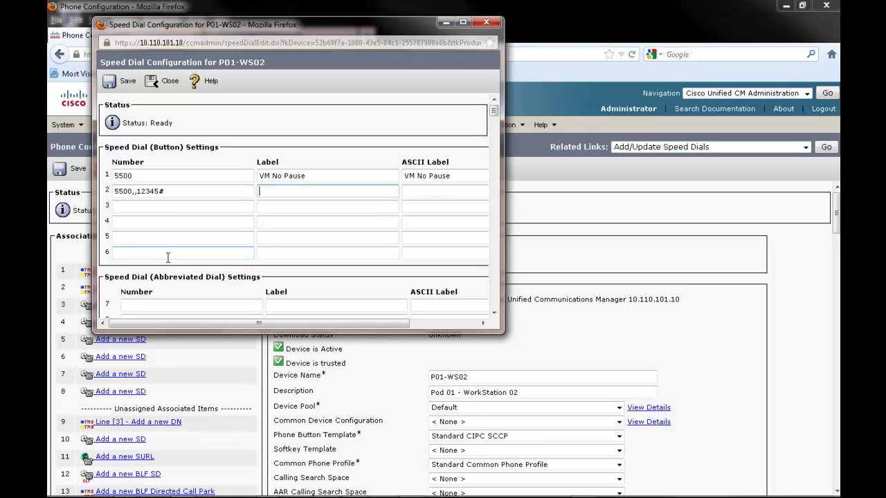
text(VM)
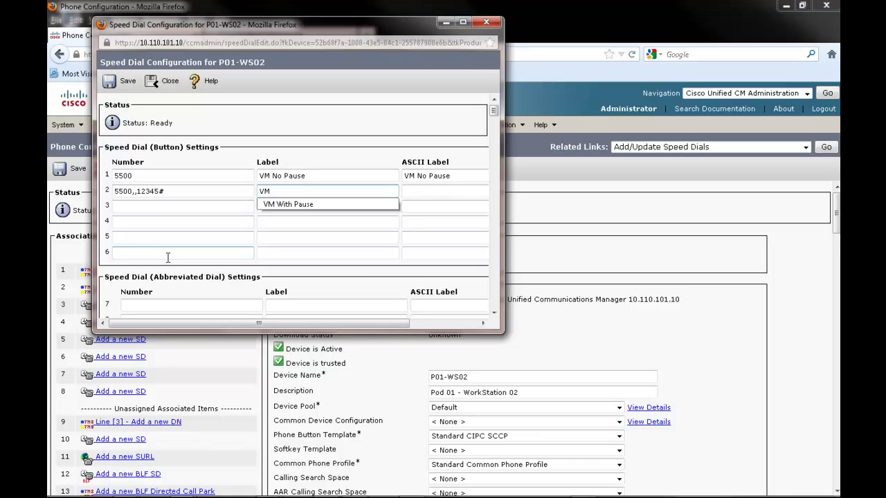
text( W)
text(ith pa)
key(BackSpace)
key(BackSpace)
text(Pause)
key(Tab)
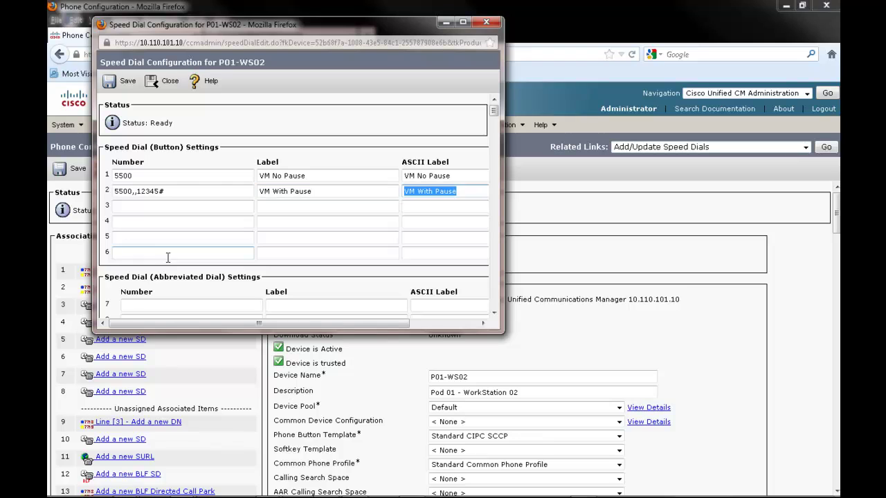
key(Tab)
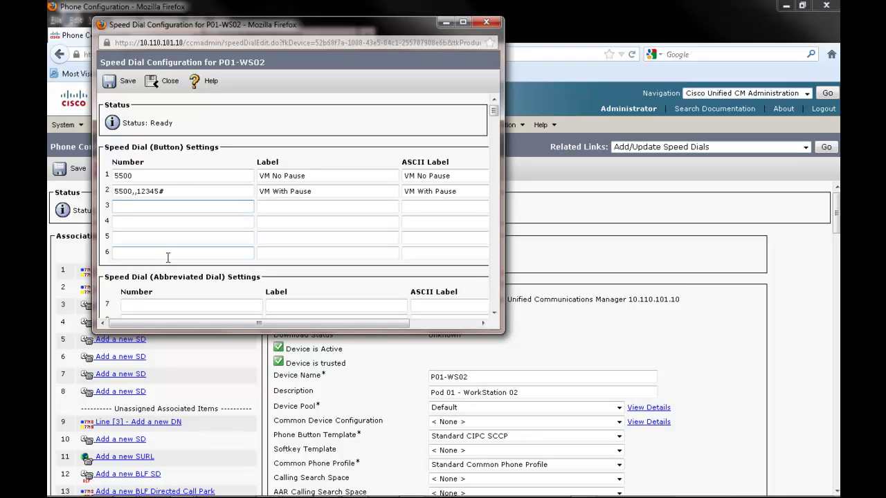
click(121, 86)
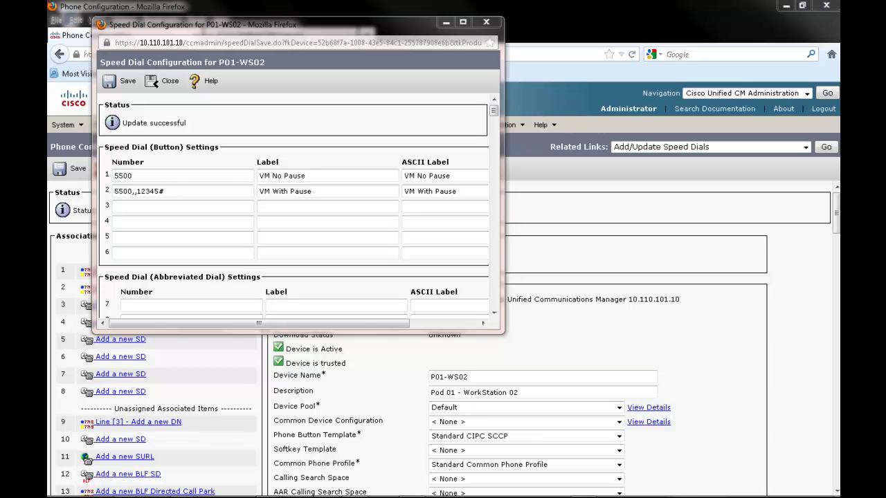
click(485, 24)
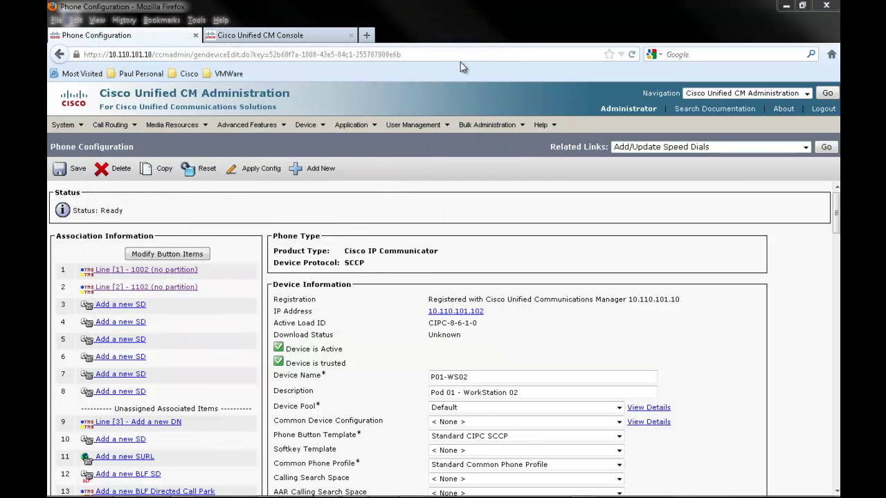
- On IP Communicator, call voicemail with VM No Pause, send #, then hang up
click(269, 488)
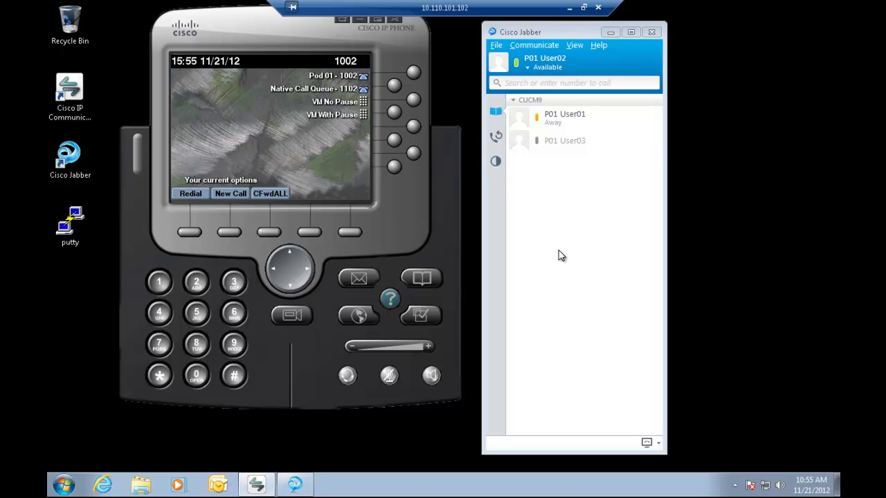
click(413, 100)
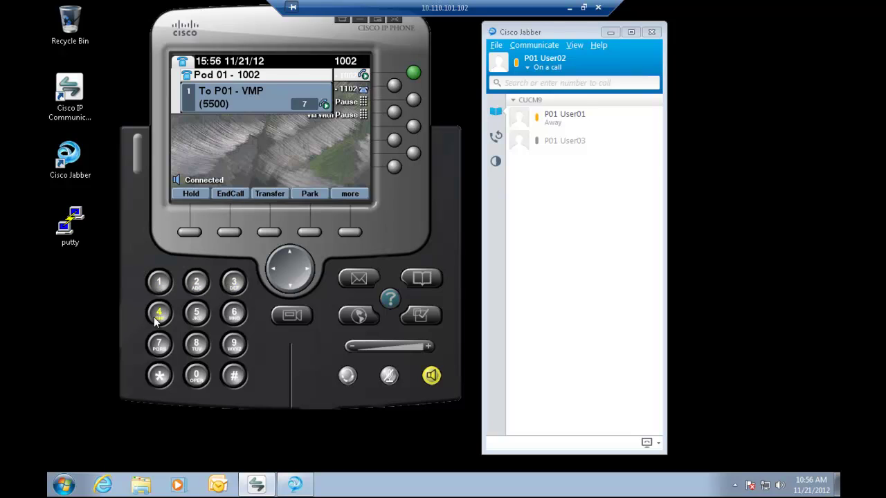
click(234, 373)
click(436, 380)
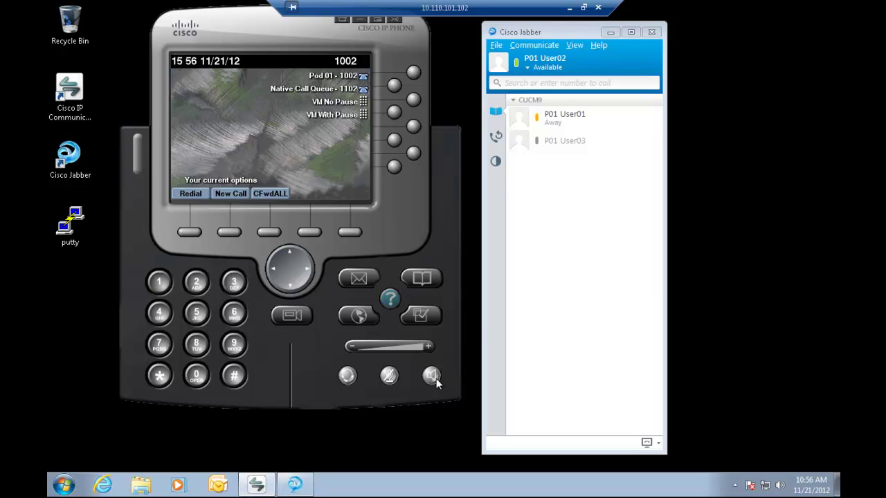
- Call voicemail 5500 with the VM With Pause speed dial, then hang up
click(393, 112)
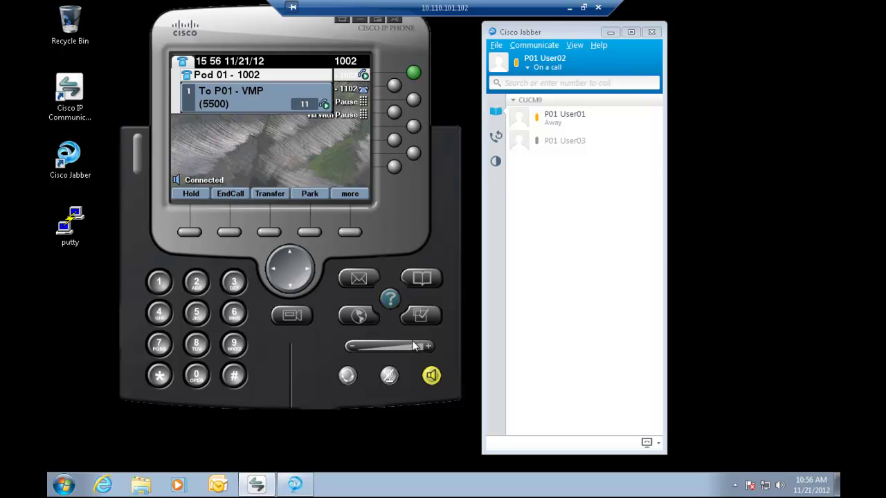
click(431, 378)
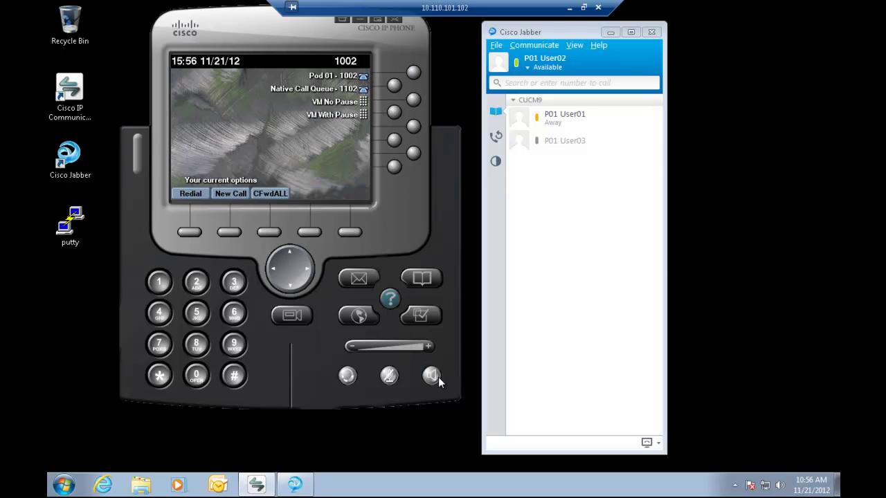